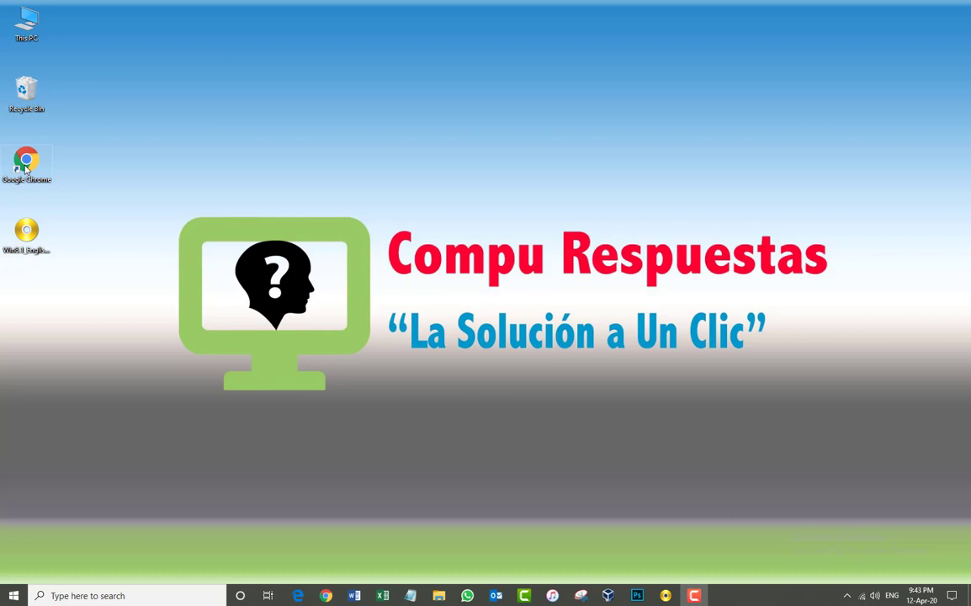
pyautogui.doubleClick(26, 161)
pyautogui.write('www.g')
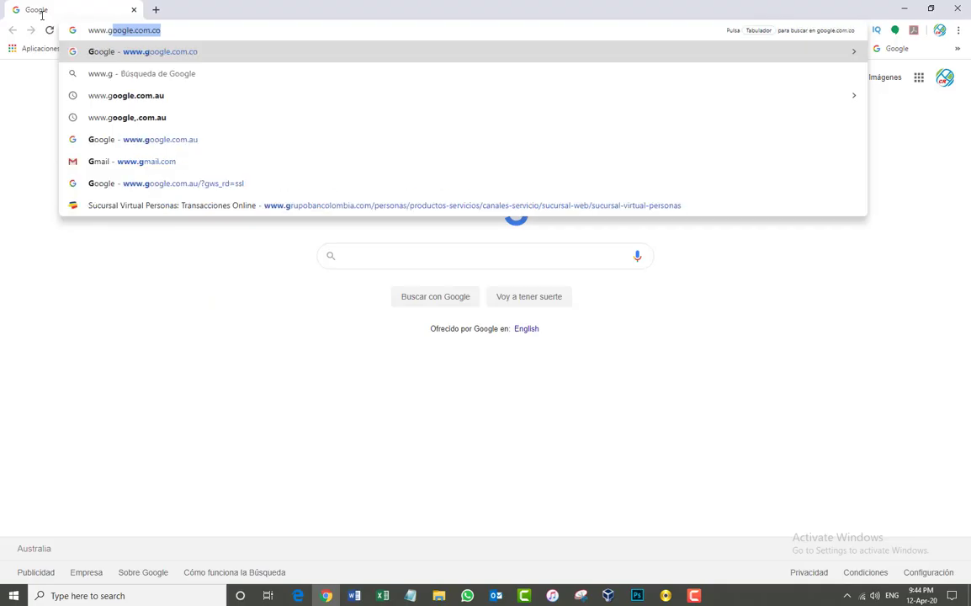
pyautogui.write('oogle.com.au')
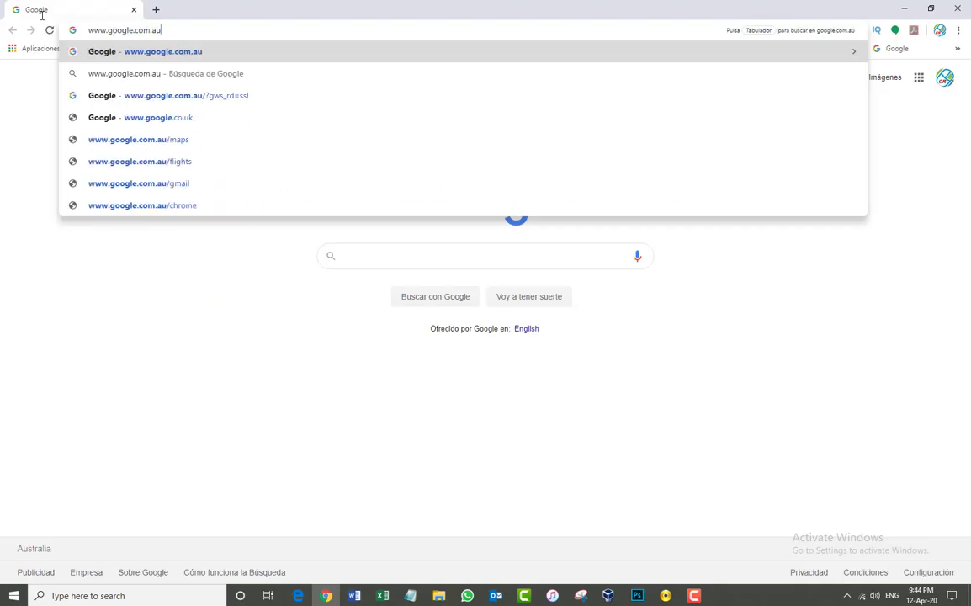
pyautogui.press('Return')
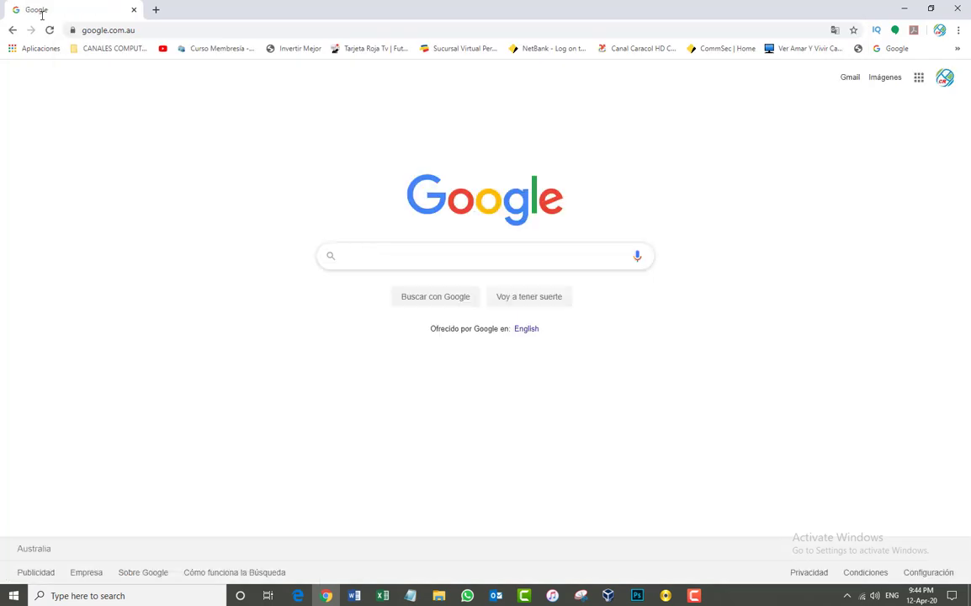
# Step: Search Google for 'rufus download'
pyautogui.click(394, 260)
pyautogui.write('r')
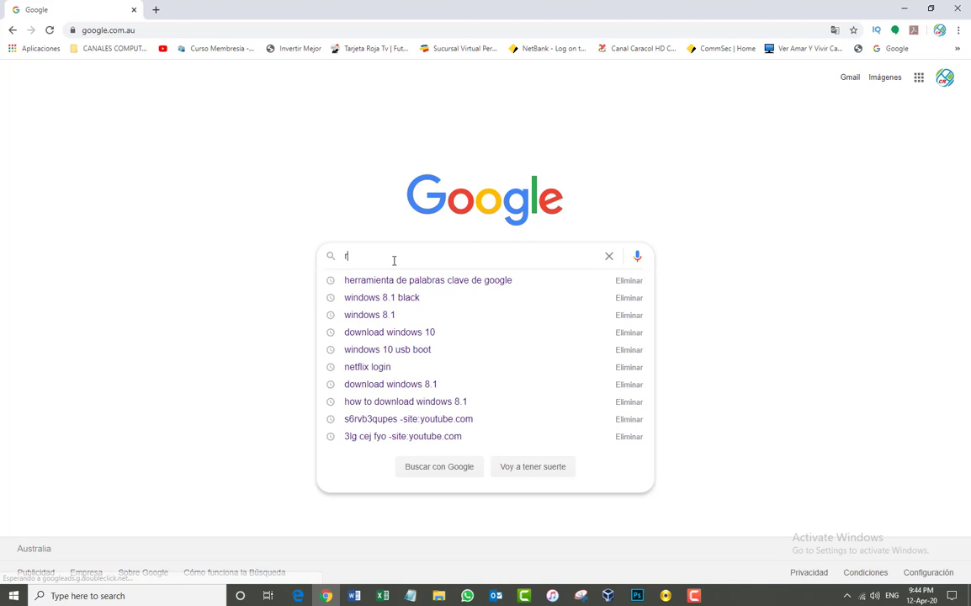
pyautogui.write('ufus dow')
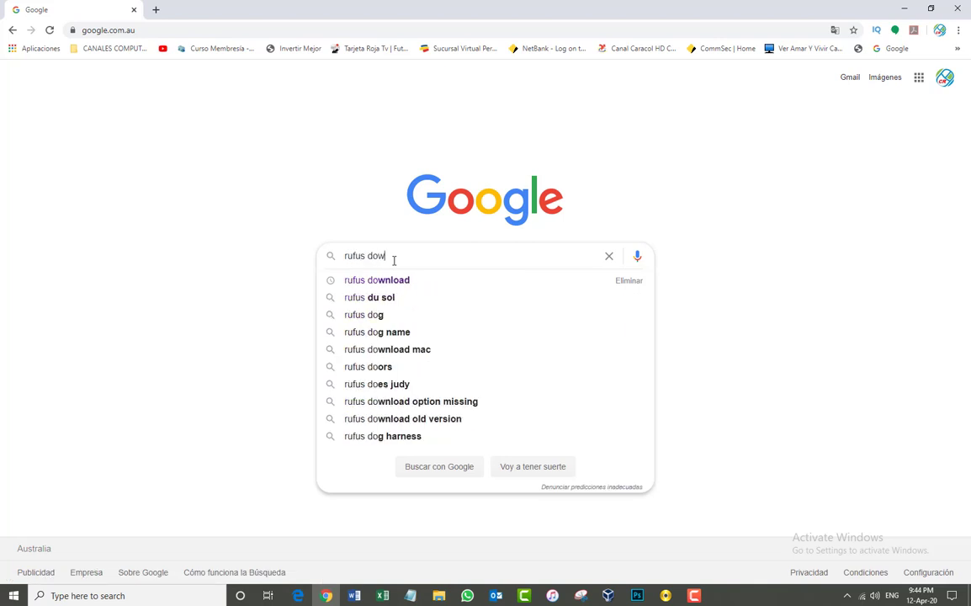
pyautogui.write('nload')
pyautogui.press('Return')
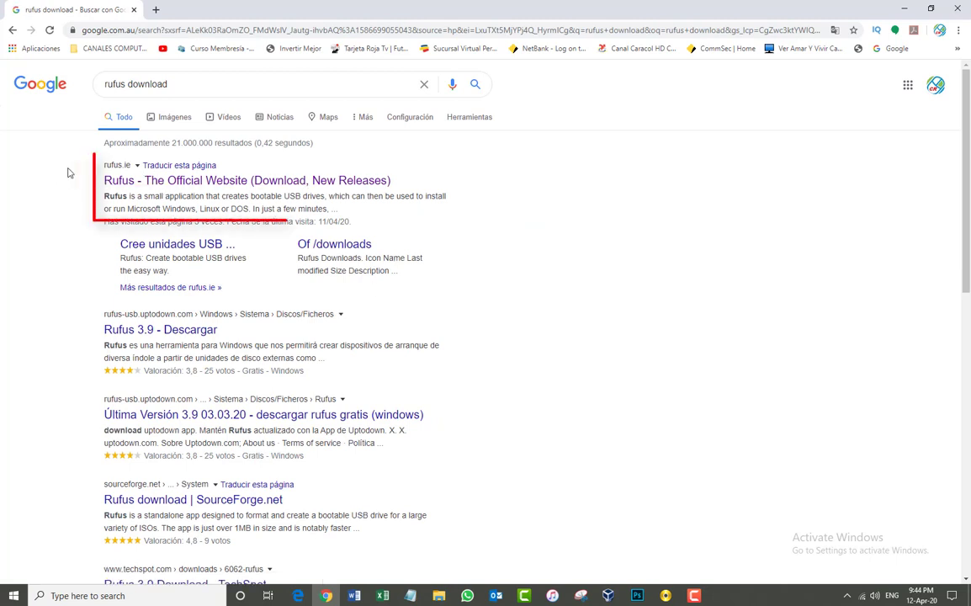
# Step: Download Rufus 3.9 from the rufus.ie website and run the downloaded program
pyautogui.click(125, 180)
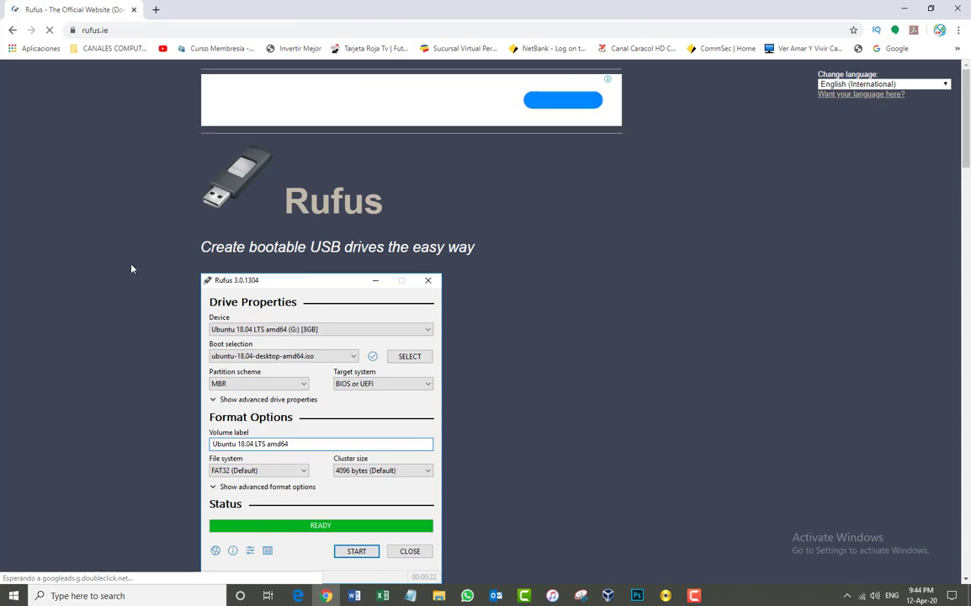
pyautogui.scroll(-2, 130, 268)
pyautogui.scroll(-5, 130, 268)
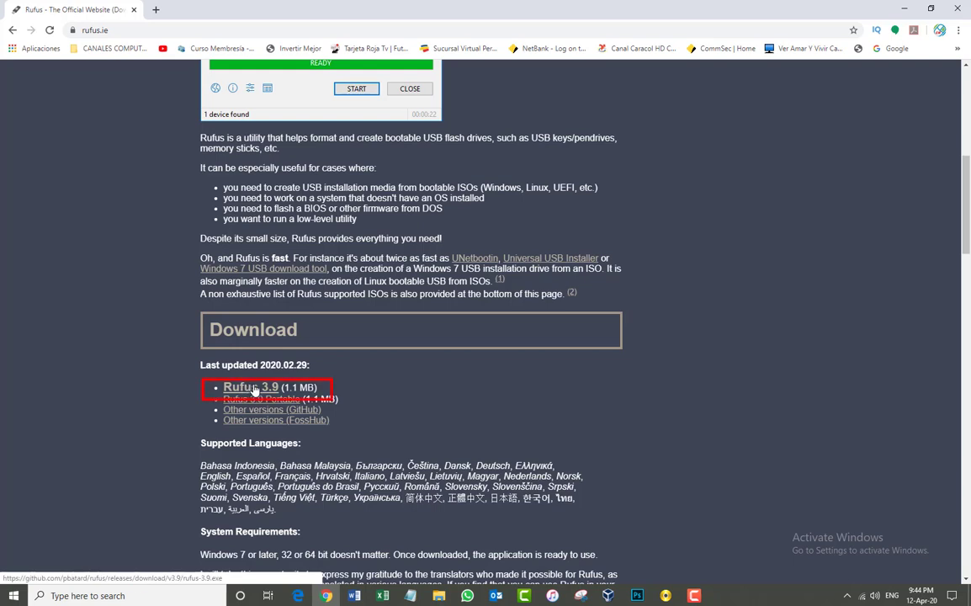
pyautogui.click(252, 387)
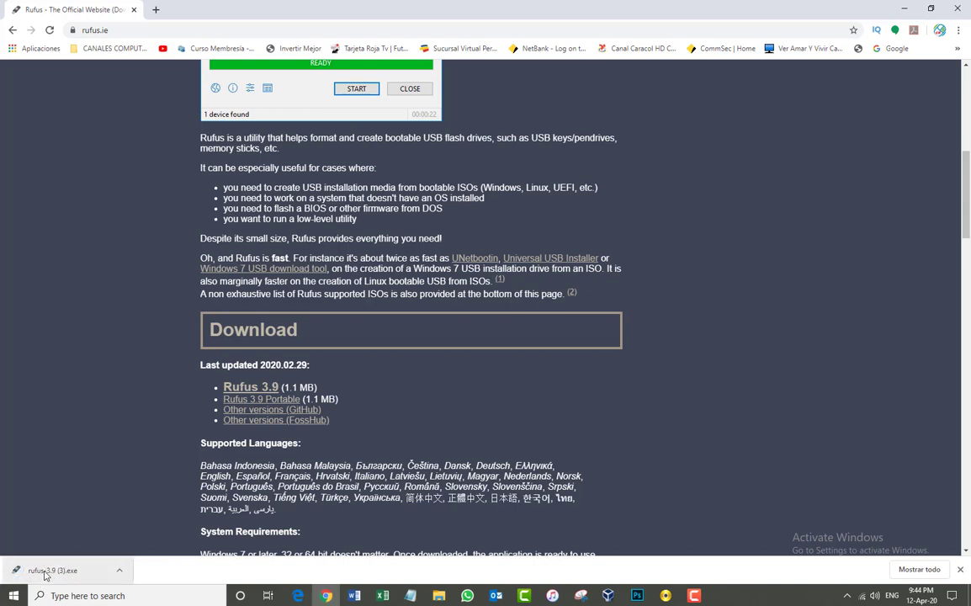
pyautogui.click(48, 575)
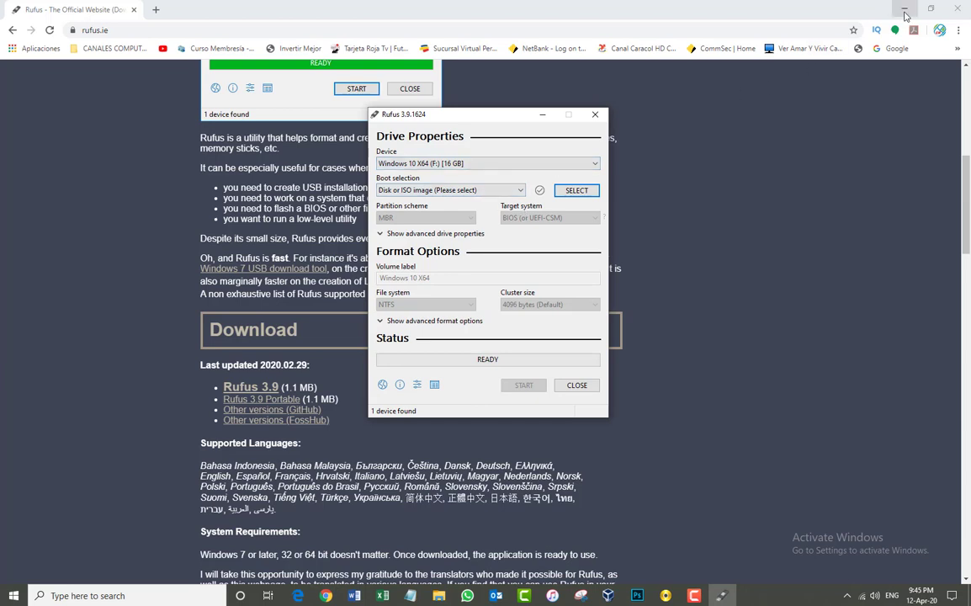
# Step: Close Chrome and shift the Rufus window slightly to the left
pyautogui.click(957, 9)
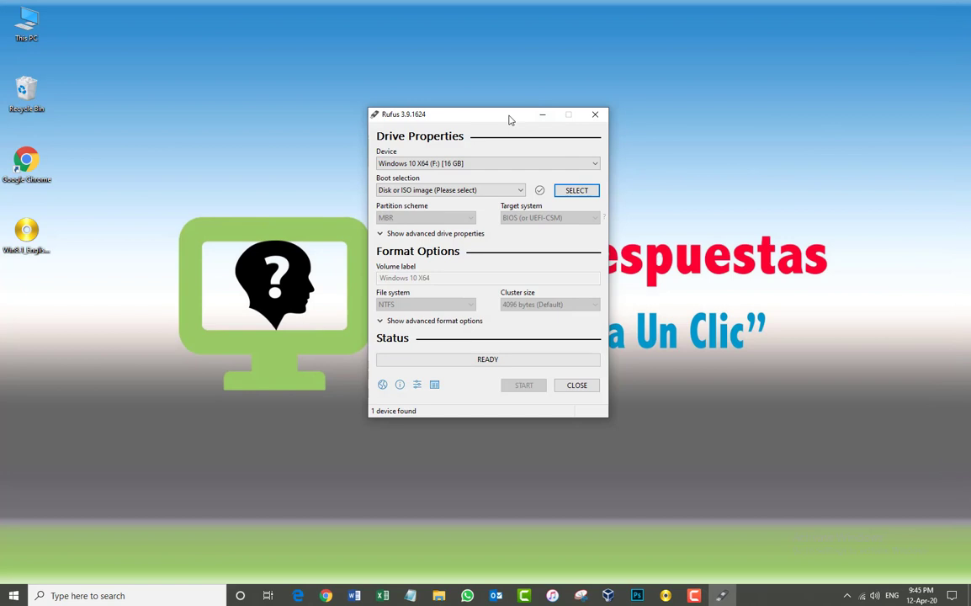
pyautogui.moveTo(509, 120); pyautogui.dragTo(430, 120)
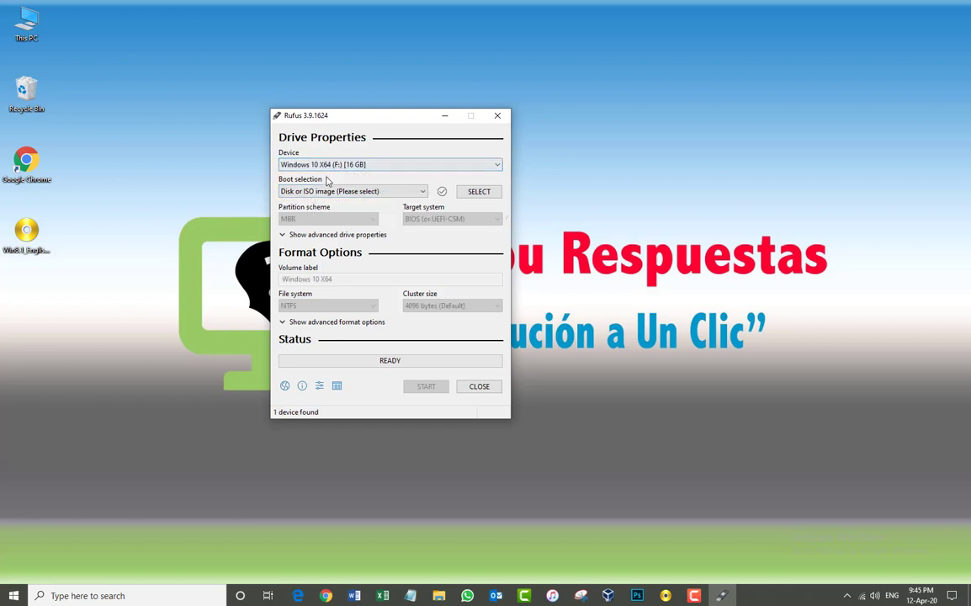
# Step: Select Win8.1_English_x64.iso from the Desktop as the Rufus boot image
pyautogui.click(481, 195)
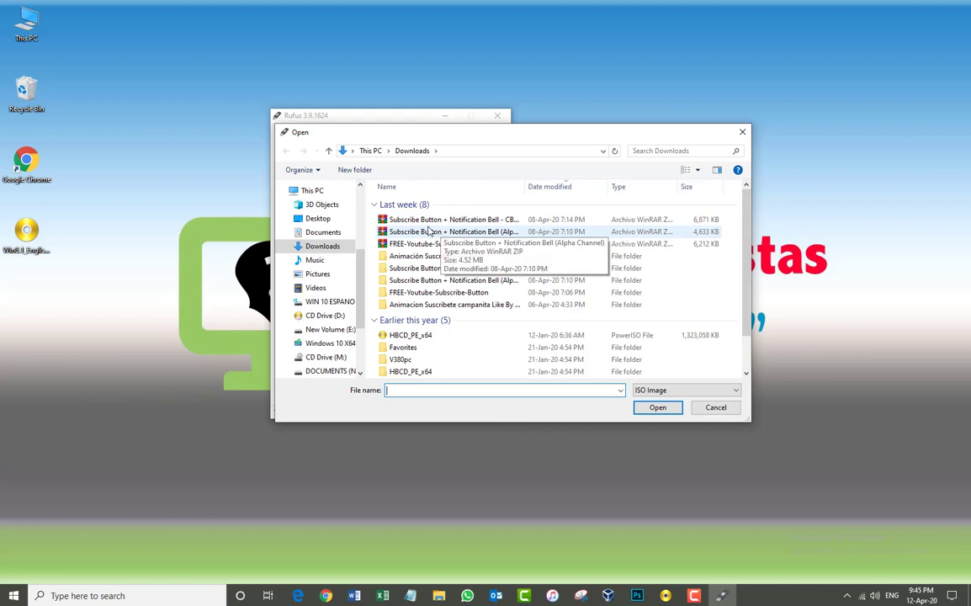
pyautogui.click(325, 221)
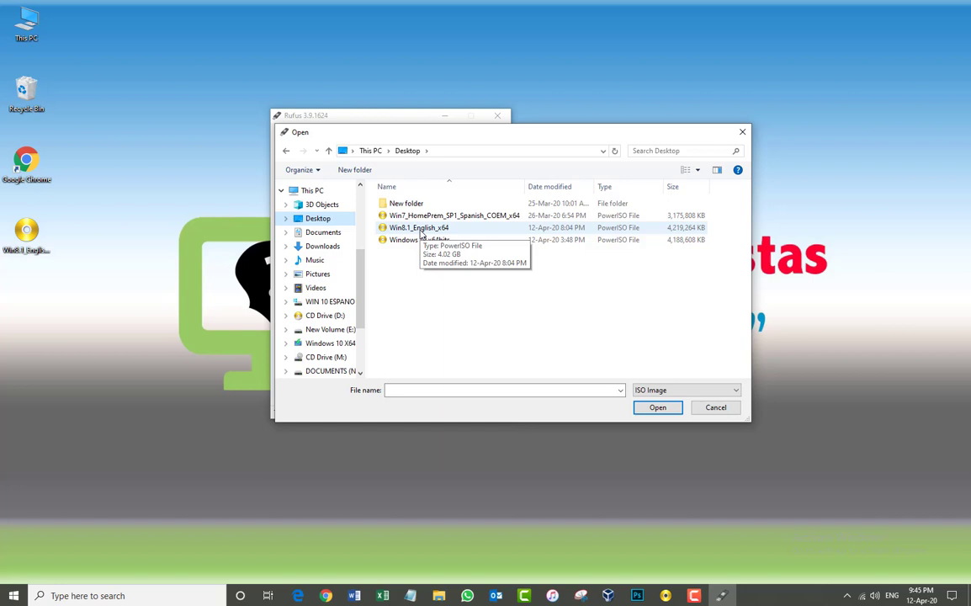
pyautogui.doubleClick(420, 232)
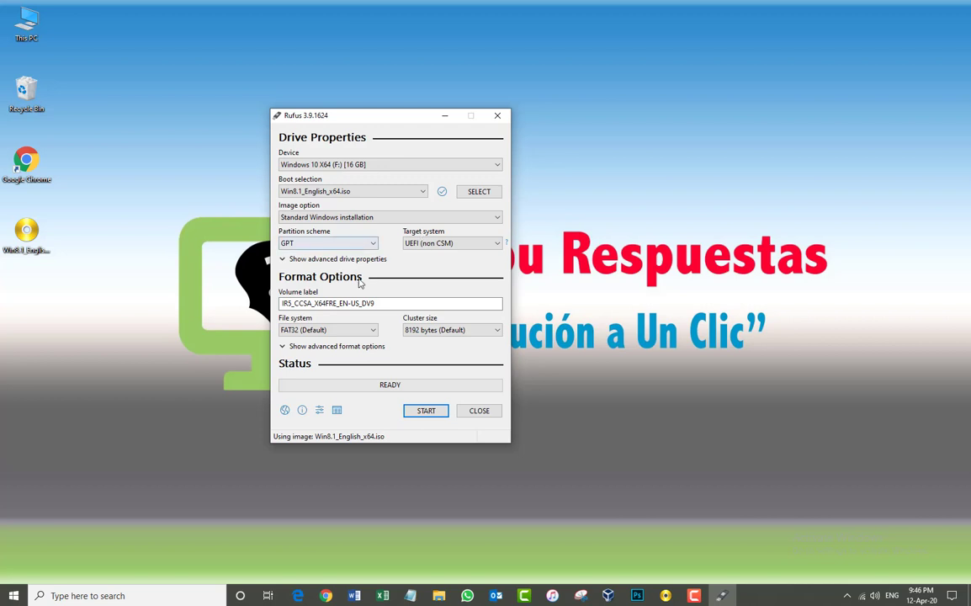
# Step: Set the volume label to 'Windows 8.1 usb' and start the write, accepting the data-loss warning
pyautogui.click(349, 303)
pyautogui.moveTo(376, 303); pyautogui.dragTo(188, 284)
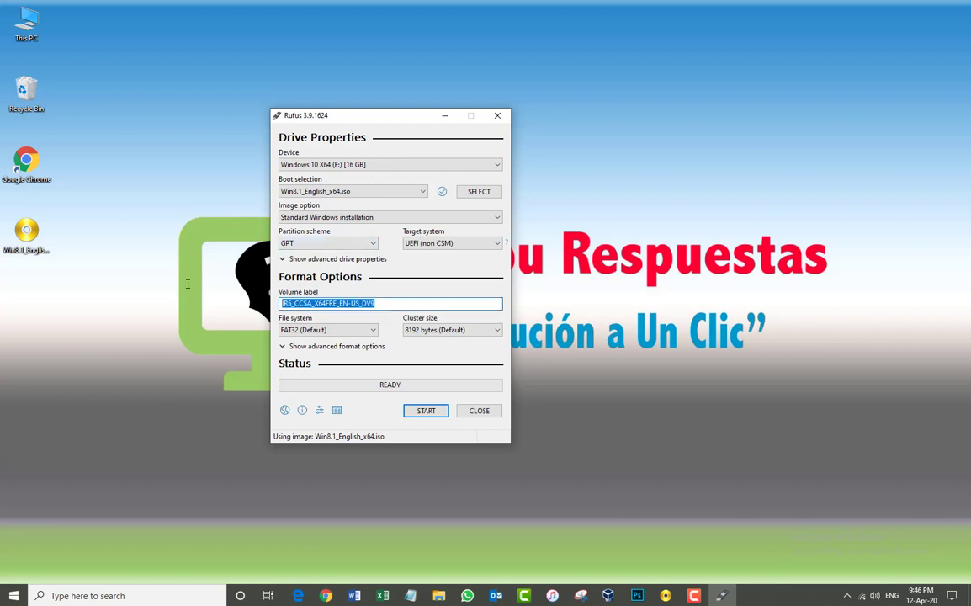
pyautogui.press('BackSpace')
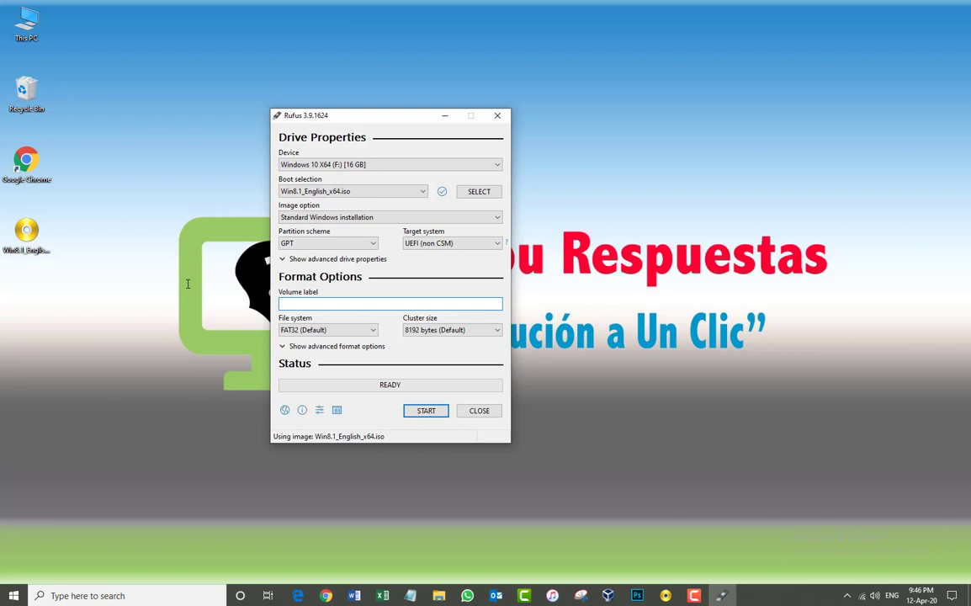
pyautogui.write('Windows 8.1 usb')
pyautogui.click(428, 412)
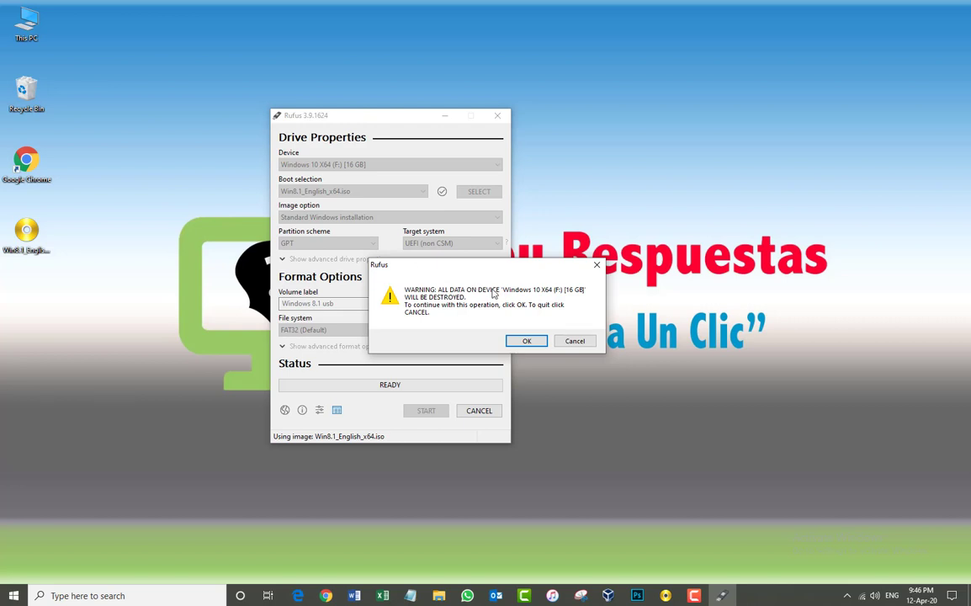
pyautogui.click(522, 342)
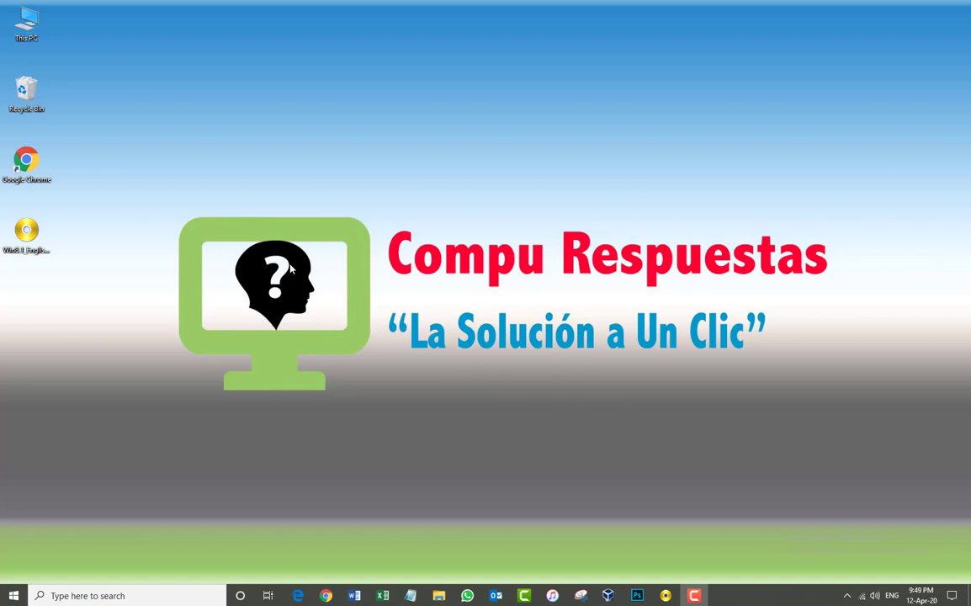
# Step: Open the windows 8.1 usb (F:) drive from This PC, run setup, then quit Windows 8.1 Setup
pyautogui.doubleClick(41, 35)
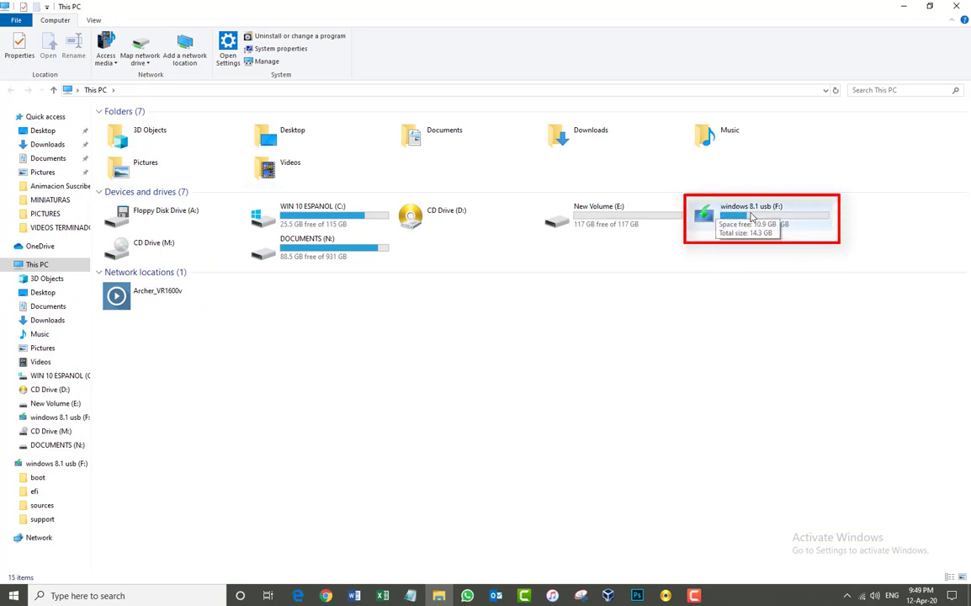
pyautogui.doubleClick(751, 215)
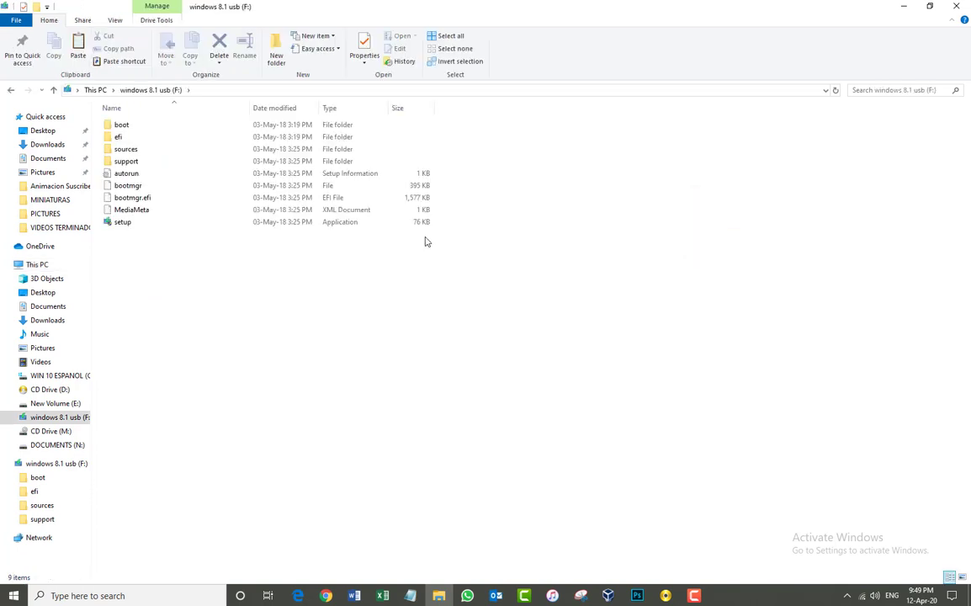
pyautogui.click(121, 223)
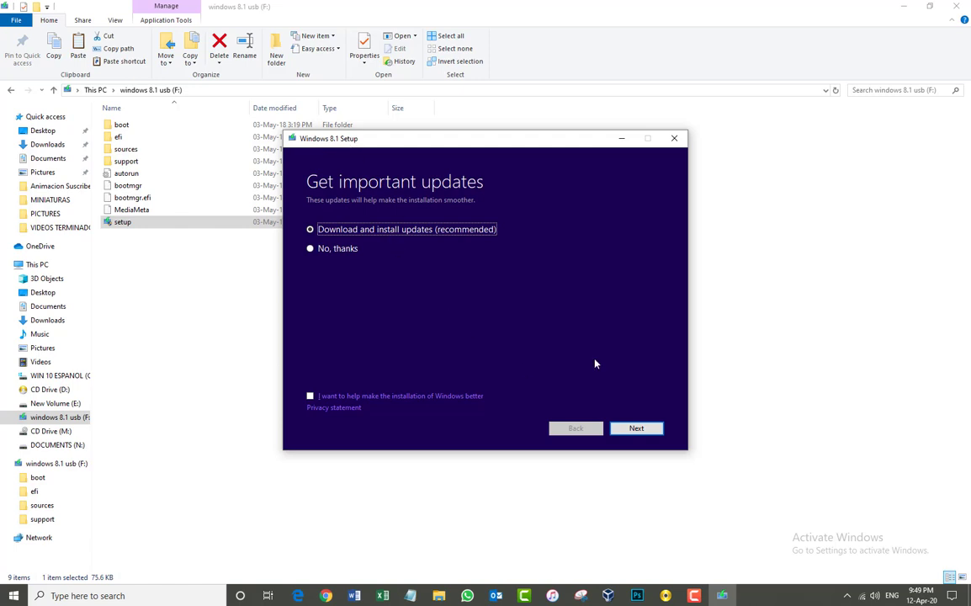
pyautogui.click(674, 138)
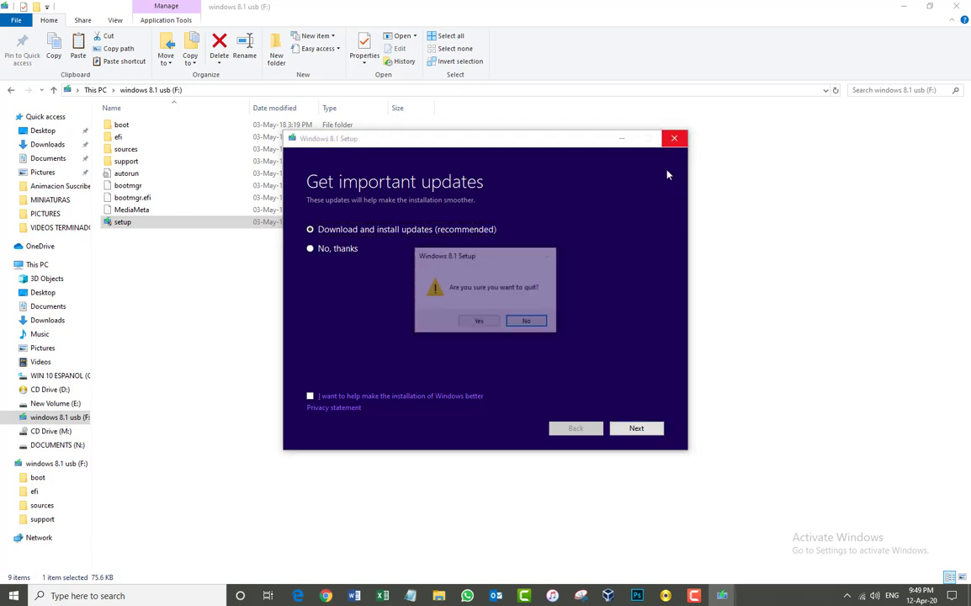
pyautogui.click(479, 321)
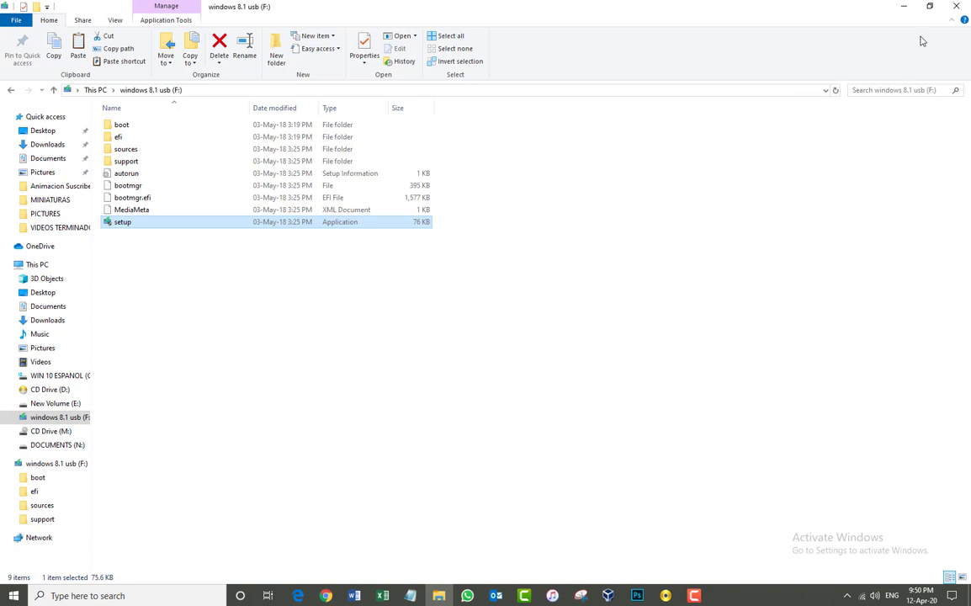
# Step: Close the File Explorer window showing the USB drive
pyautogui.click(960, 11)
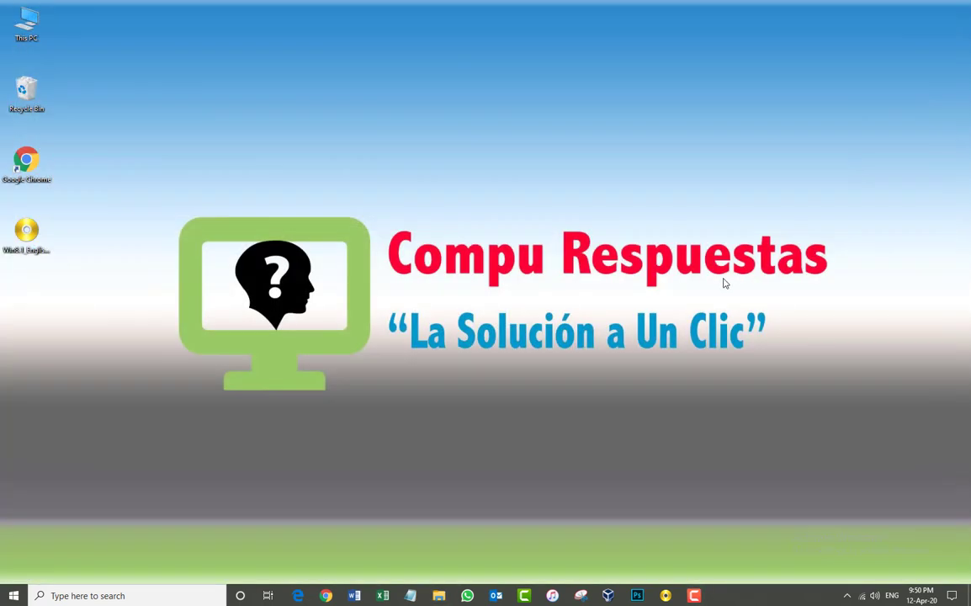